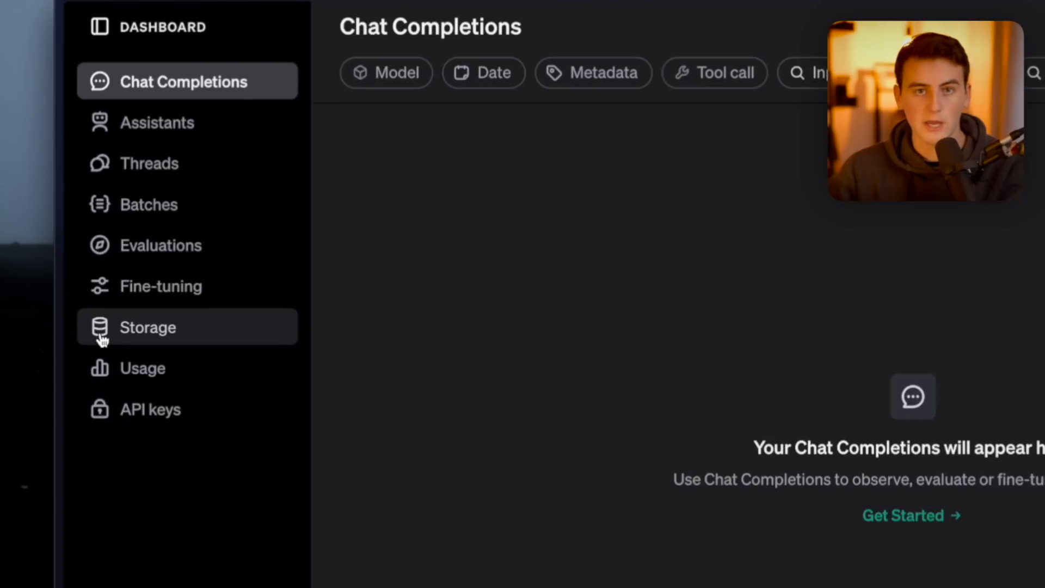
Create a new vector store in the Storage area of the OpenAI dashboard.
click(102, 335)
click(476, 156)
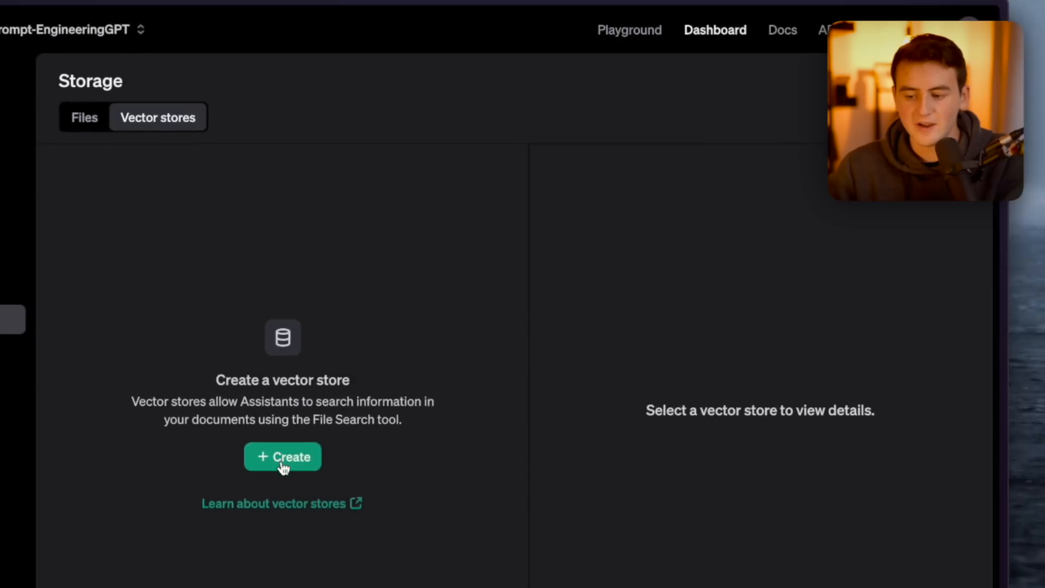
click(621, 569)
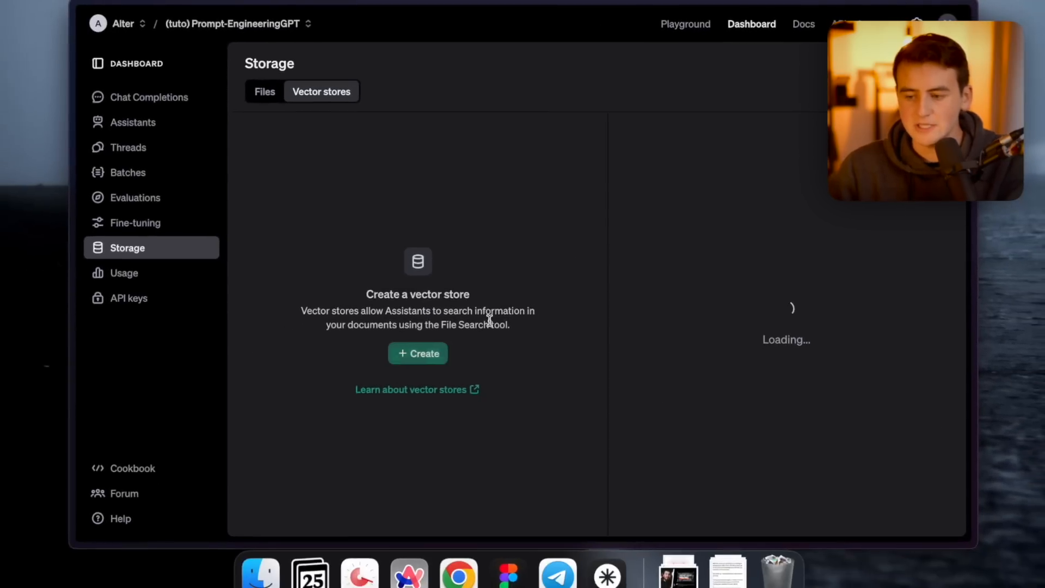
Rename the untitled vector store to "Prompt-EngineeringGPT" preceded by a robot emoji, and start adding files to it.
triple_click(716, 166)
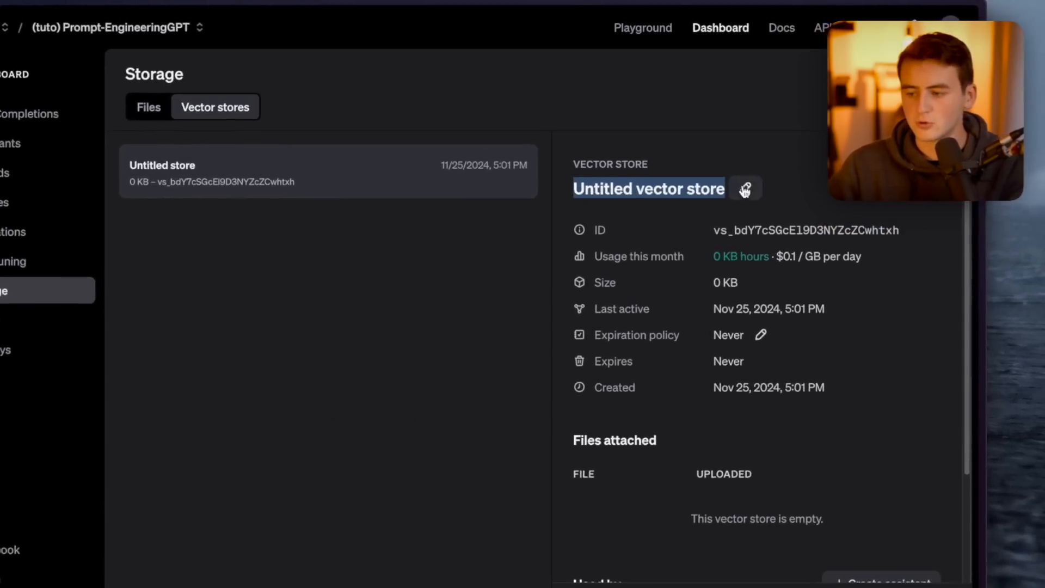
click(732, 166)
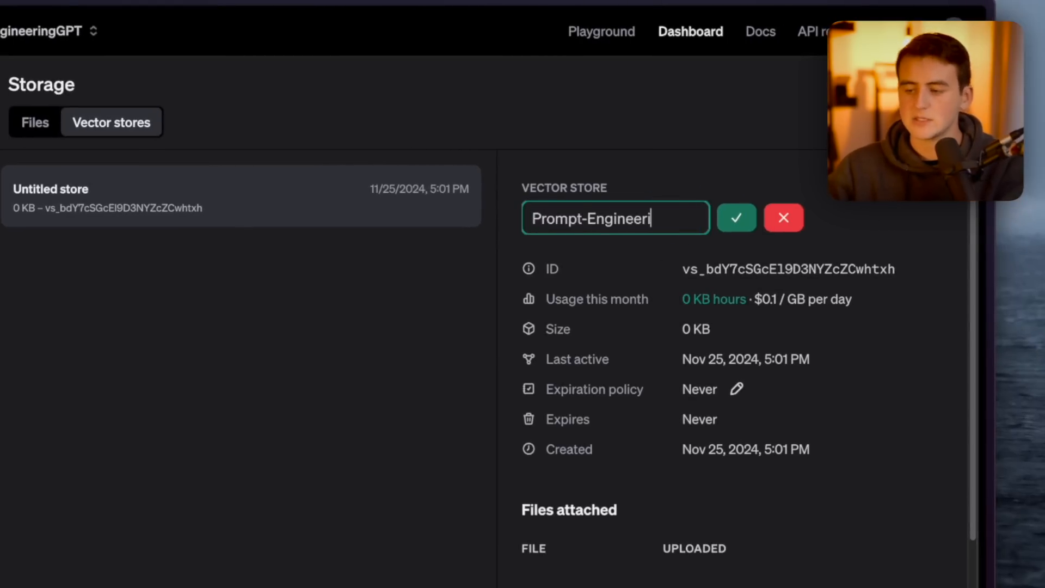
key(ctrl+super+space)
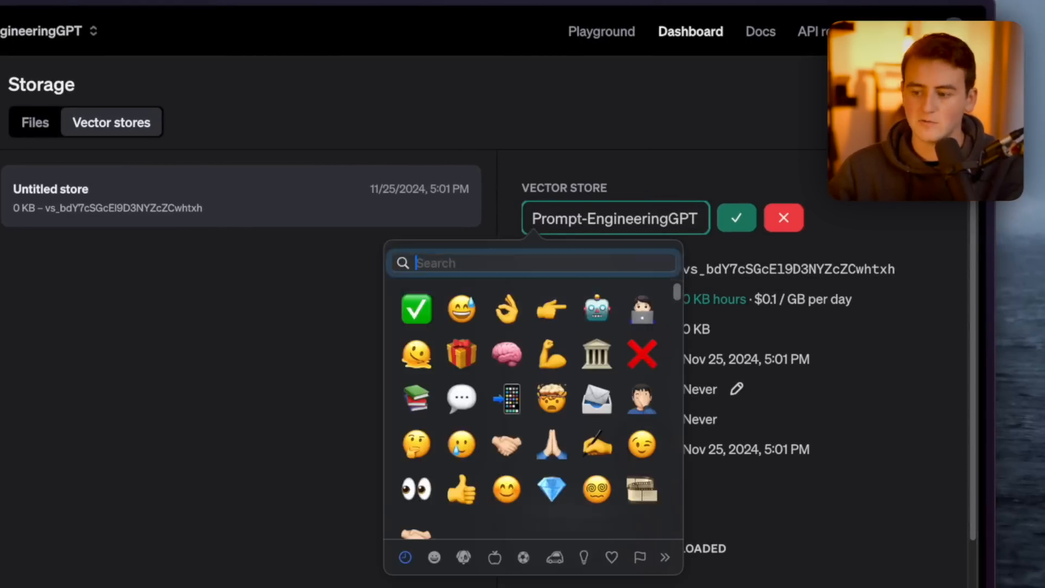
key(Escape)
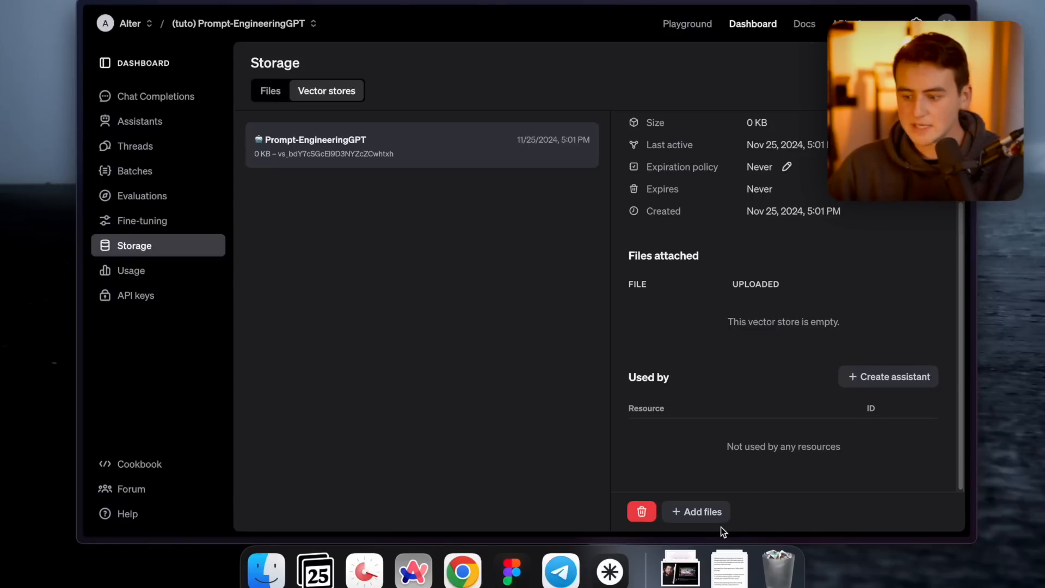
scroll(725, 525, up, 5)
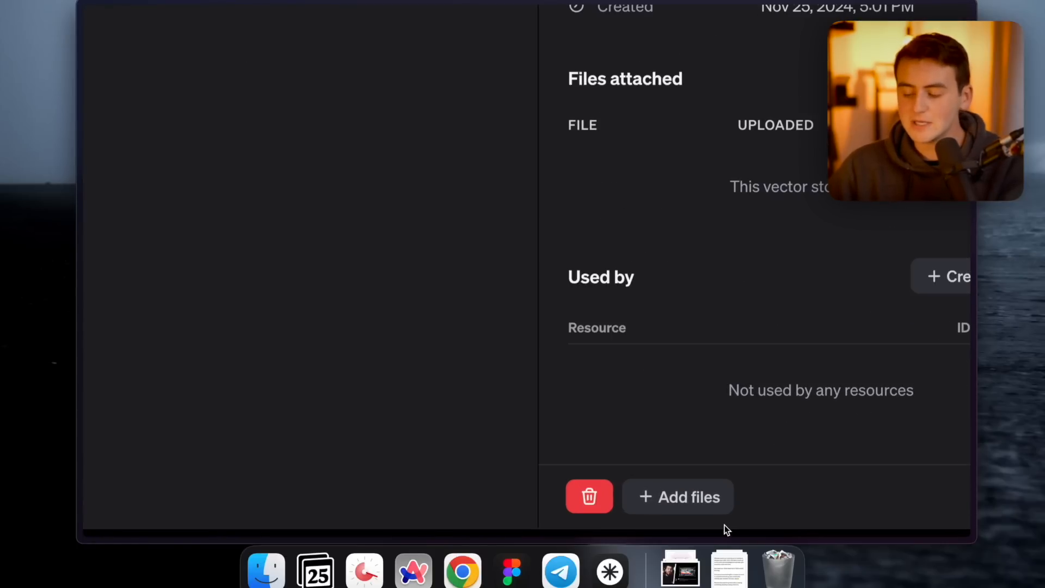
click(698, 501)
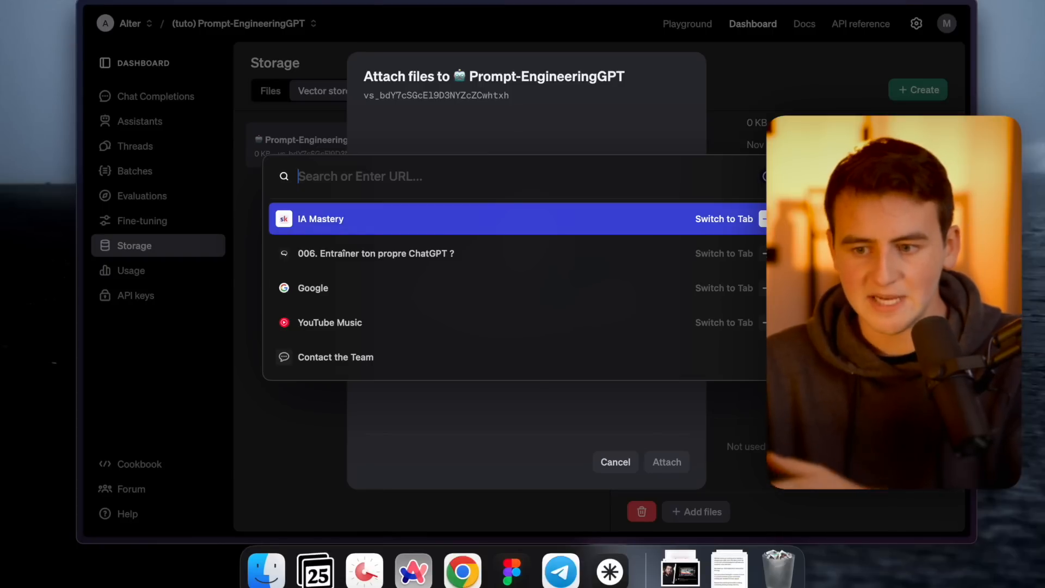
Search Google for "prompt engineering guide" and look over the Prompt Engineering Guide page from promptingguide.ai.
text(go)
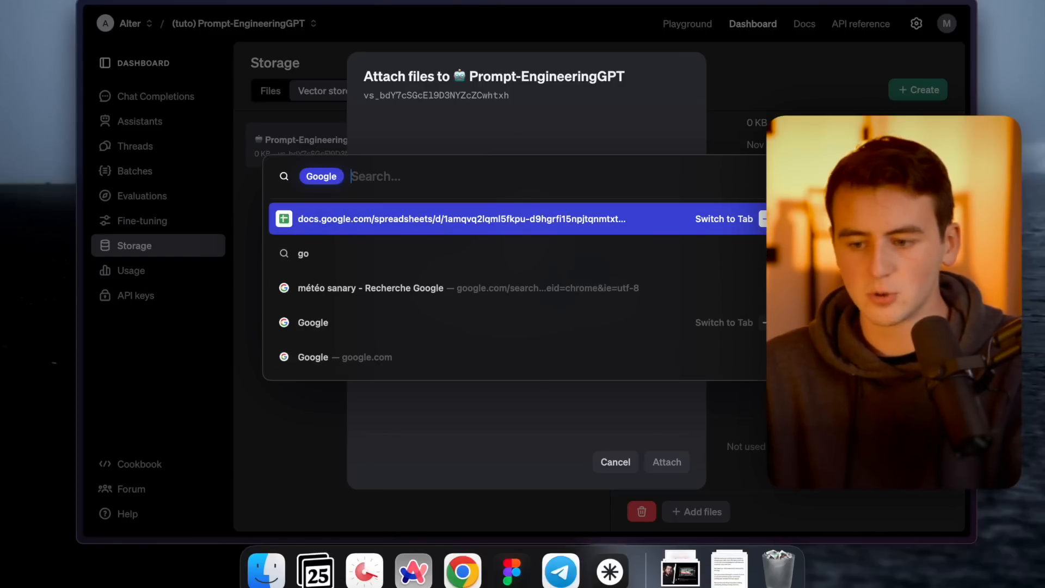
text(prompt engineering guide)
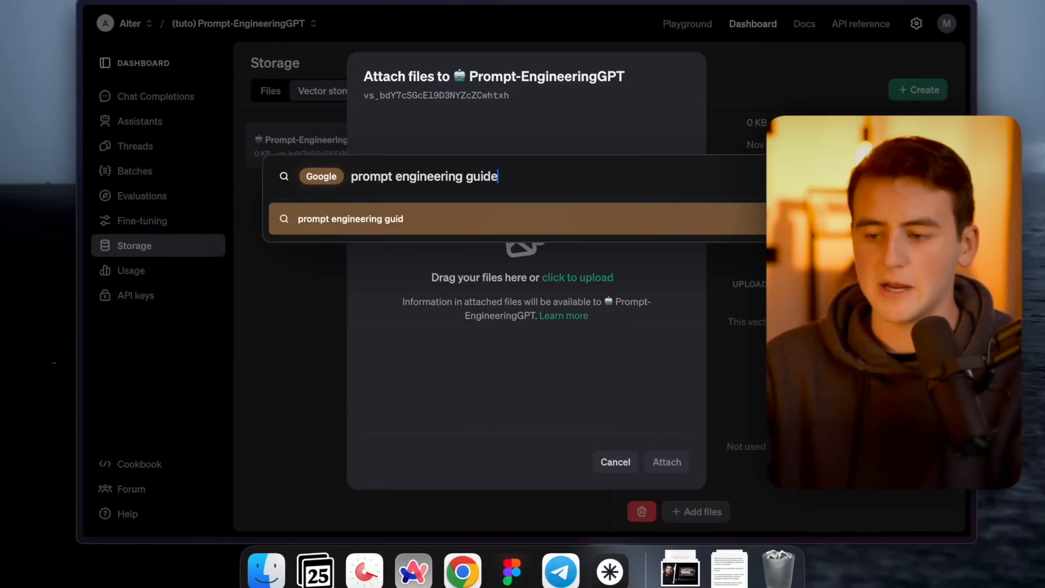
key(Return)
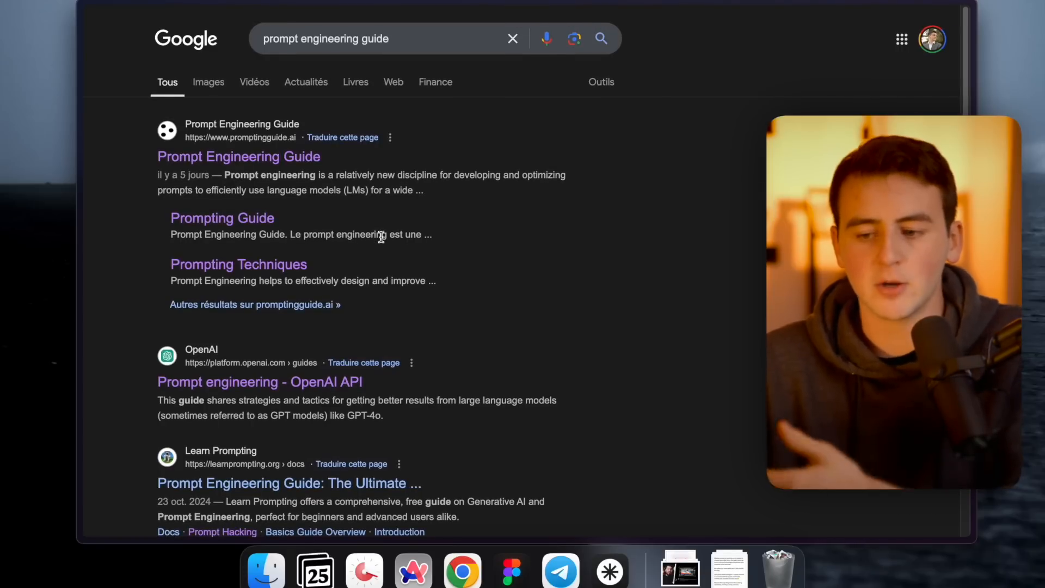
click(260, 148)
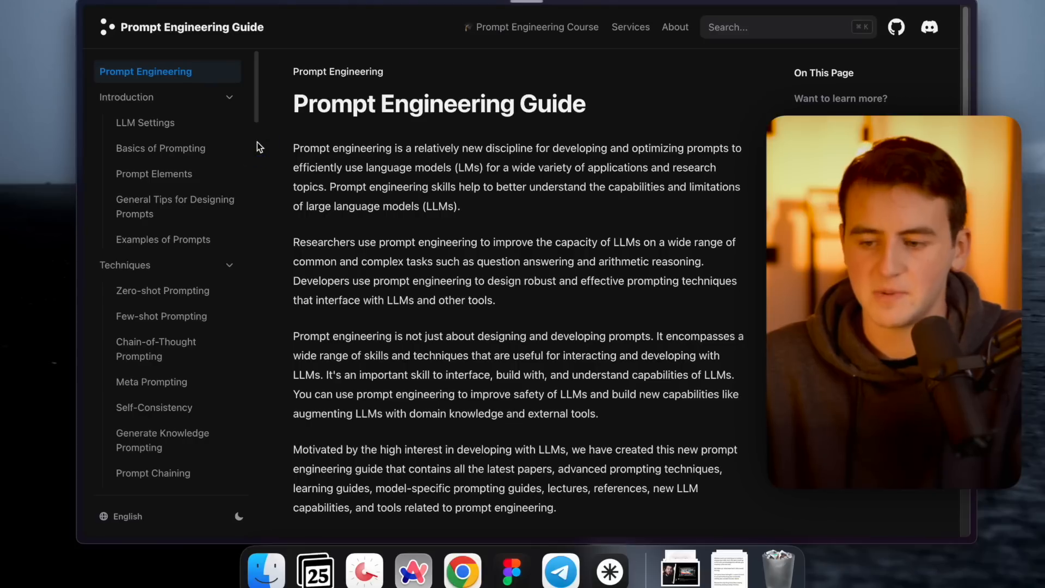
scroll(376, 166, down, 10)
scroll(401, 290, up, 10)
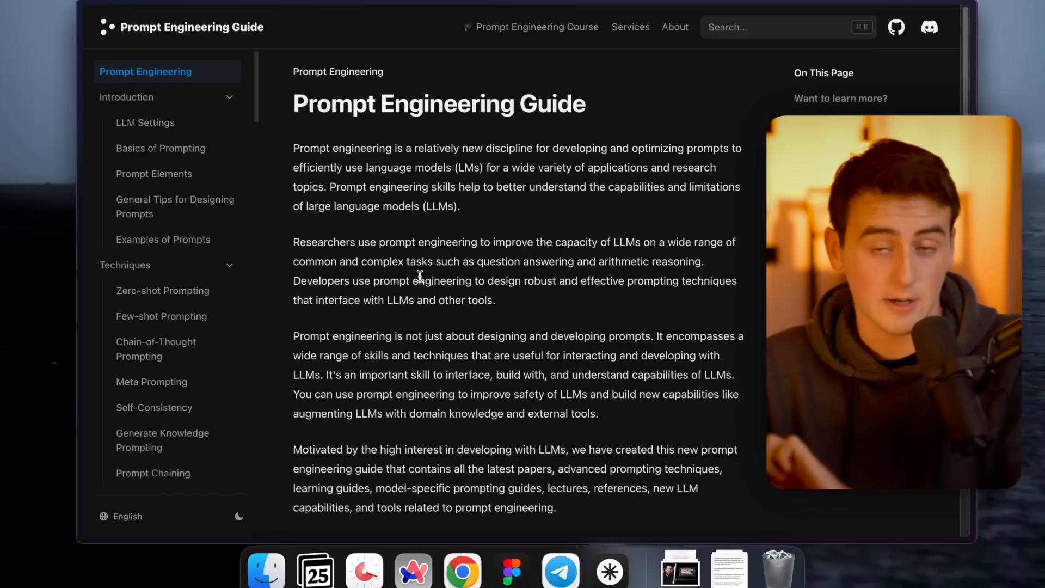
Download the guide's dair-ai/Prompt-Engineering-Guide GitHub repository as a ZIP and look through the extracted Prompt-Engineering-Guide-main 3 folder.
click(897, 27)
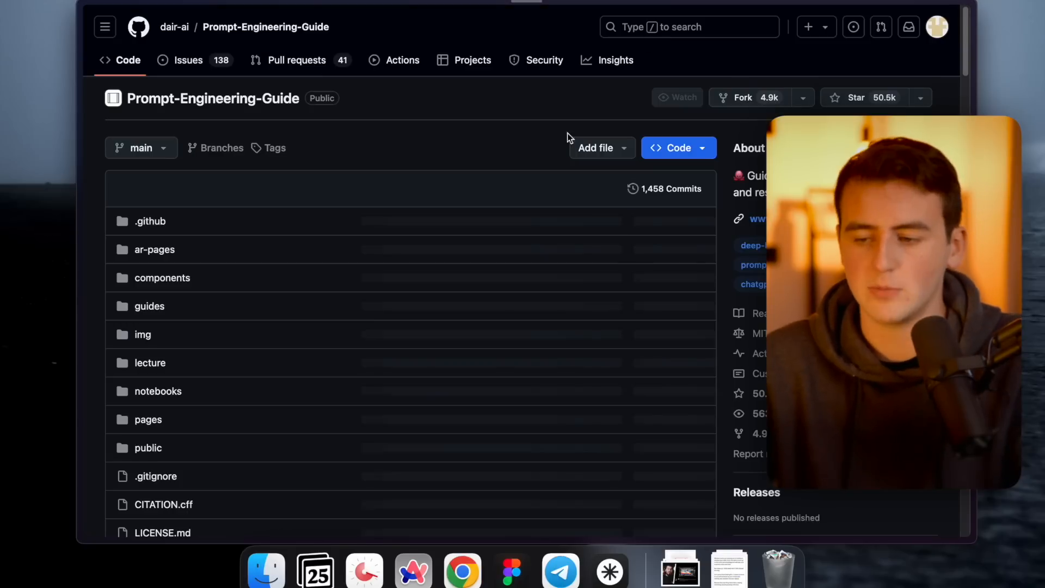
click(707, 151)
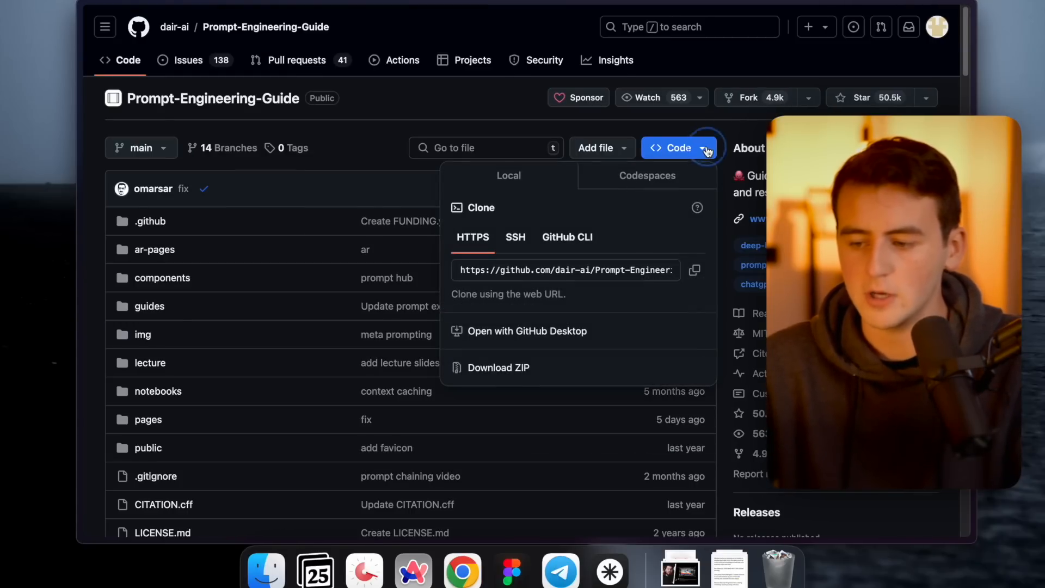
scroll(518, 424, up, 5)
click(497, 380)
scroll(504, 380, down, 5)
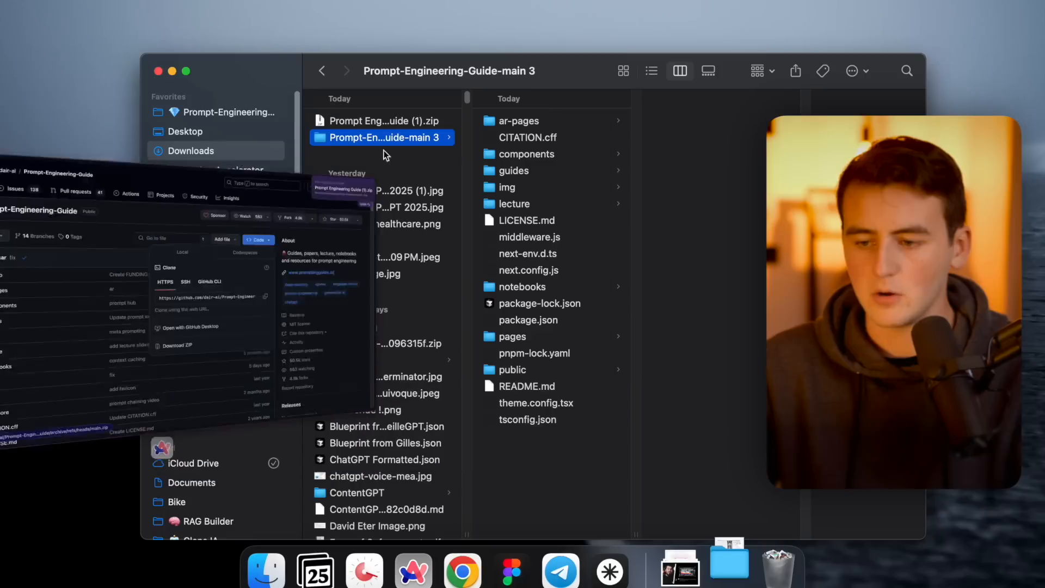
click(535, 136)
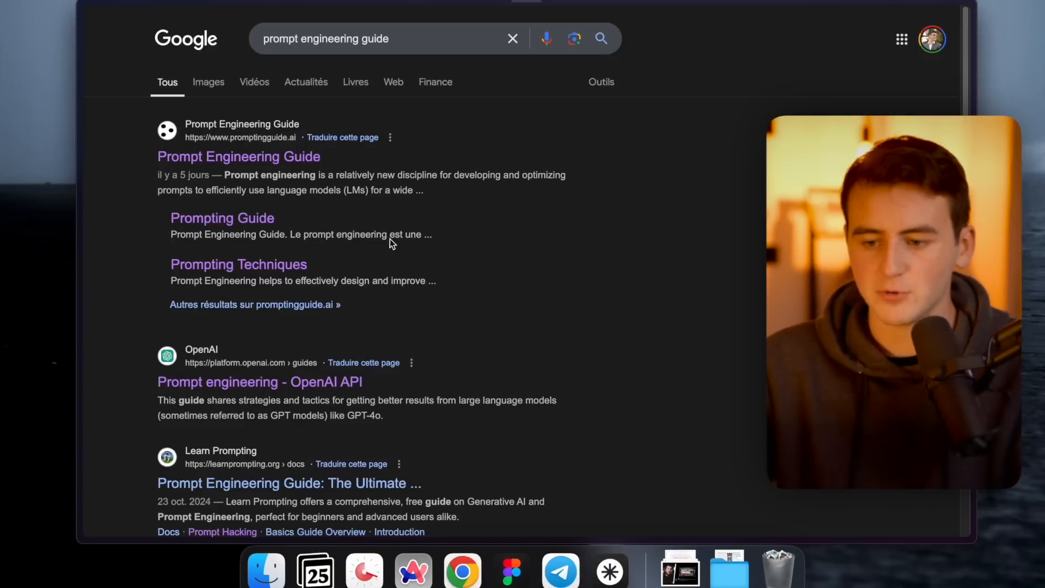
Open the Anthropic documentation by looking up "intro" and view the "Be clear, direct, and detailed" prompt engineering page.
scroll(243, 412, down, 5)
key(super+t)
text(ibt)
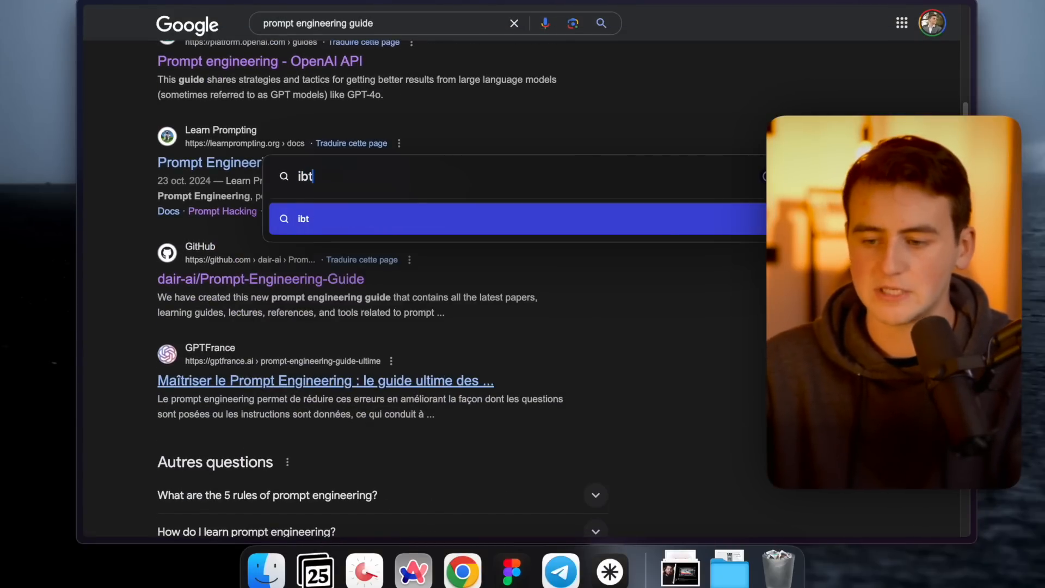
key(BackSpace)
key(BackSpace)
text(ntro)
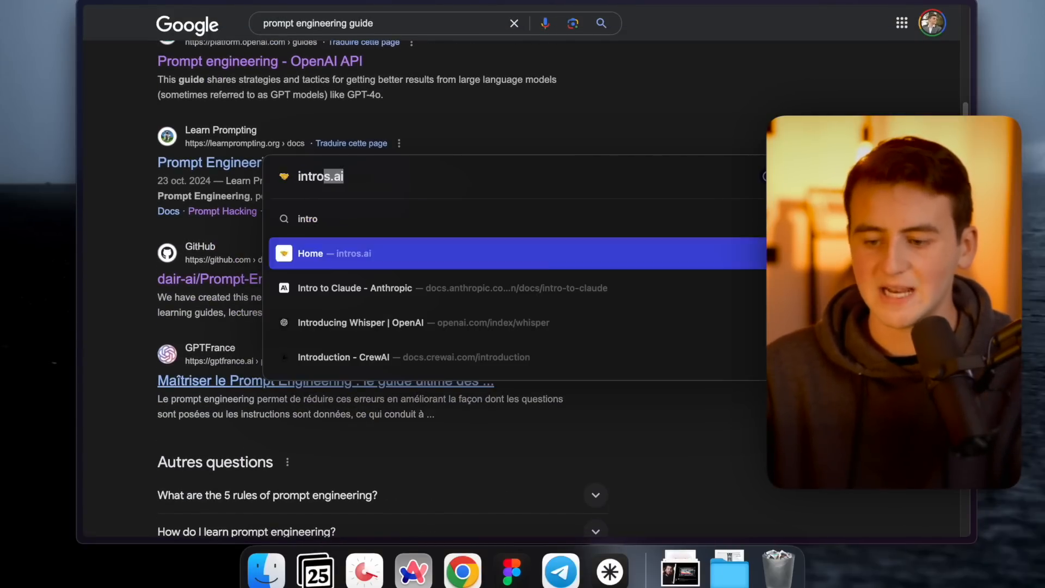
key(Return)
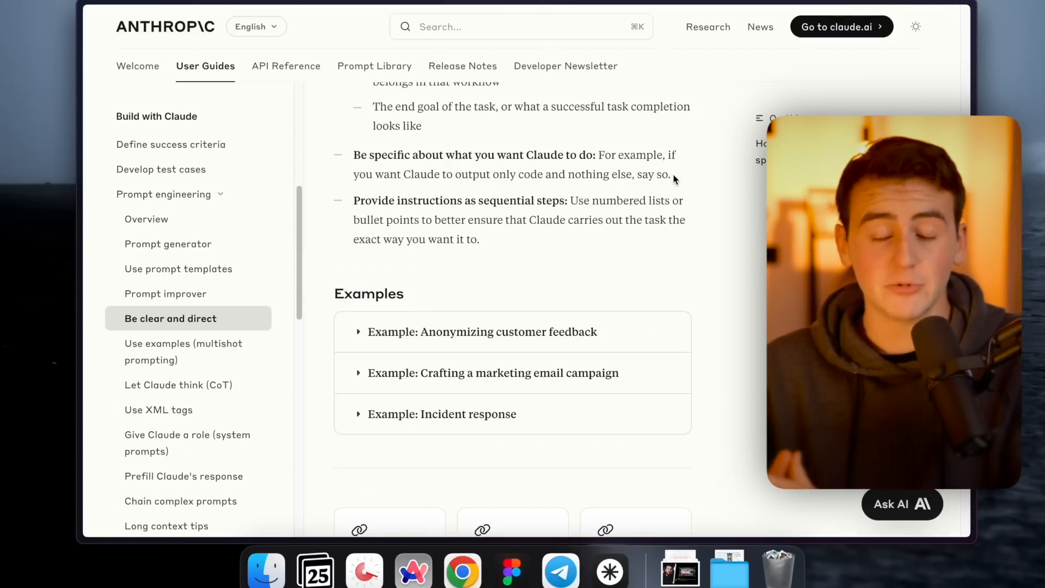
scroll(674, 179, up, 15)
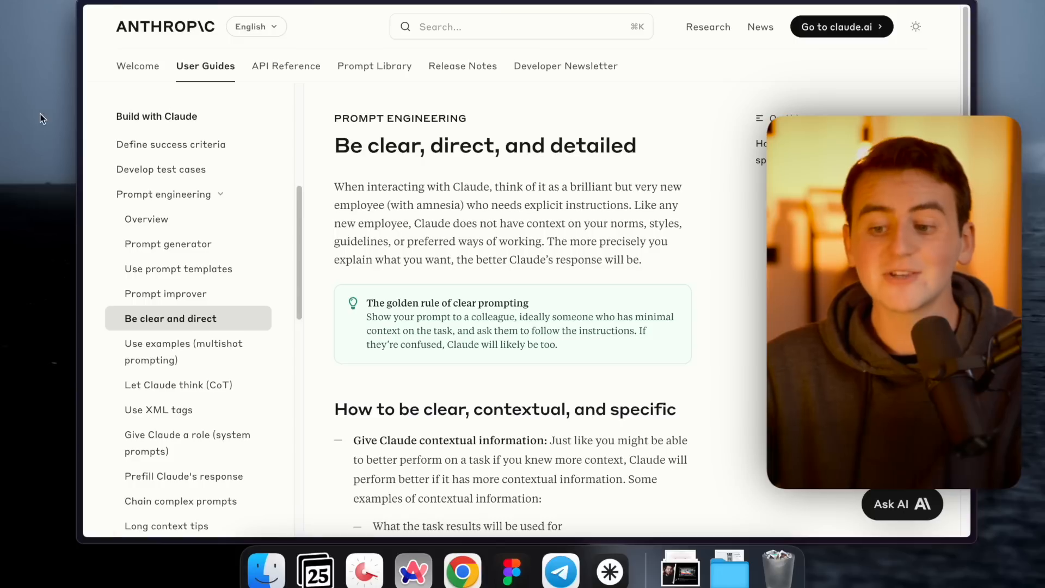
Download the Anthropic pages "Be clear, direct, and detailed" and "Use examples (multishot prompting)" as Markdown, and open the newest downloaded file.
mouse_move(168, 83)
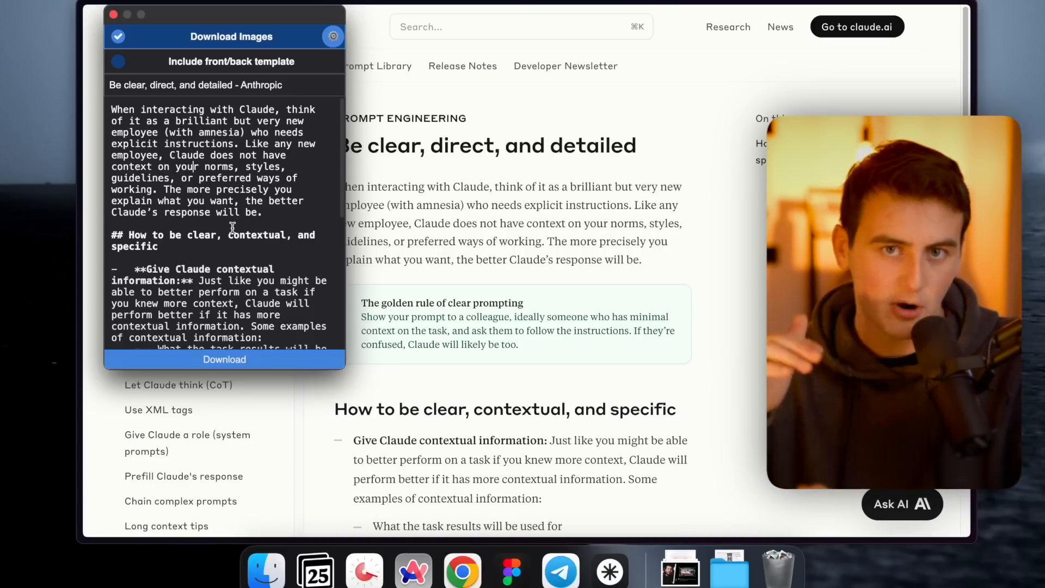
click(210, 360)
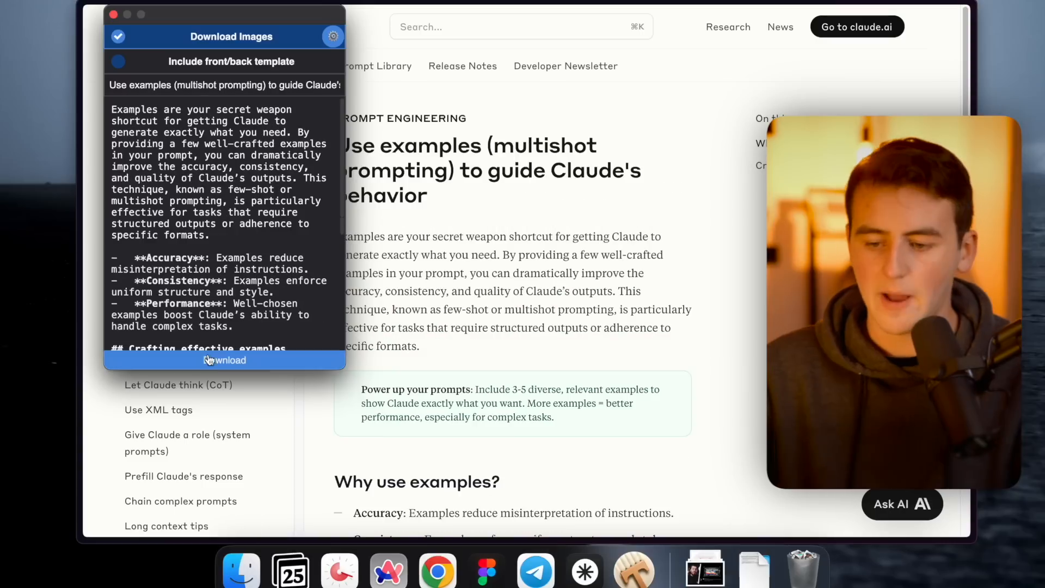
click(213, 362)
click(754, 569)
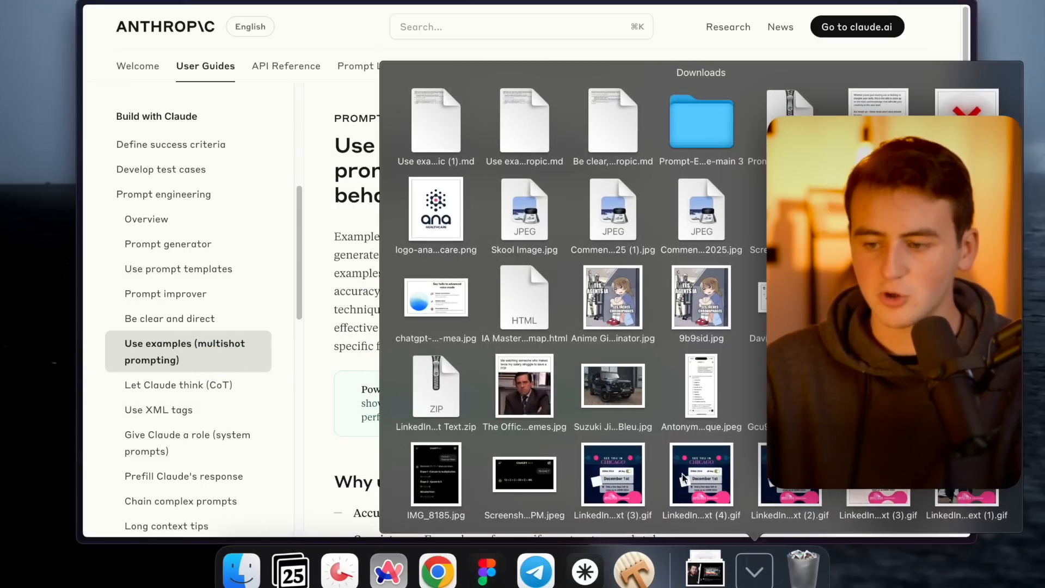
click(431, 122)
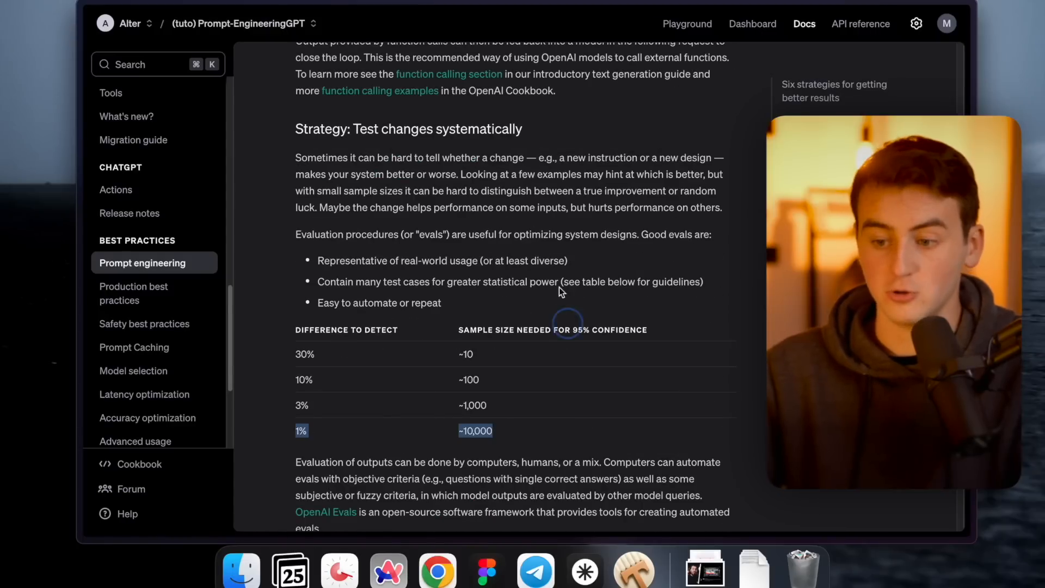
Clip the OpenAI documentation's Prompt engineering page and download it as a Markdown file.
scroll(540, 209, up, 20)
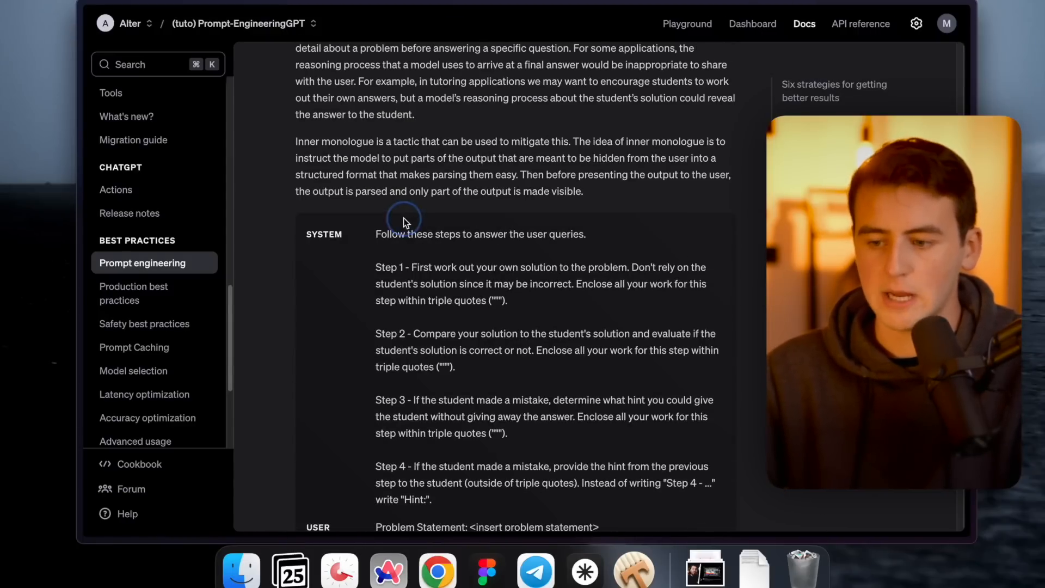
mouse_move(124, 113)
click(256, 73)
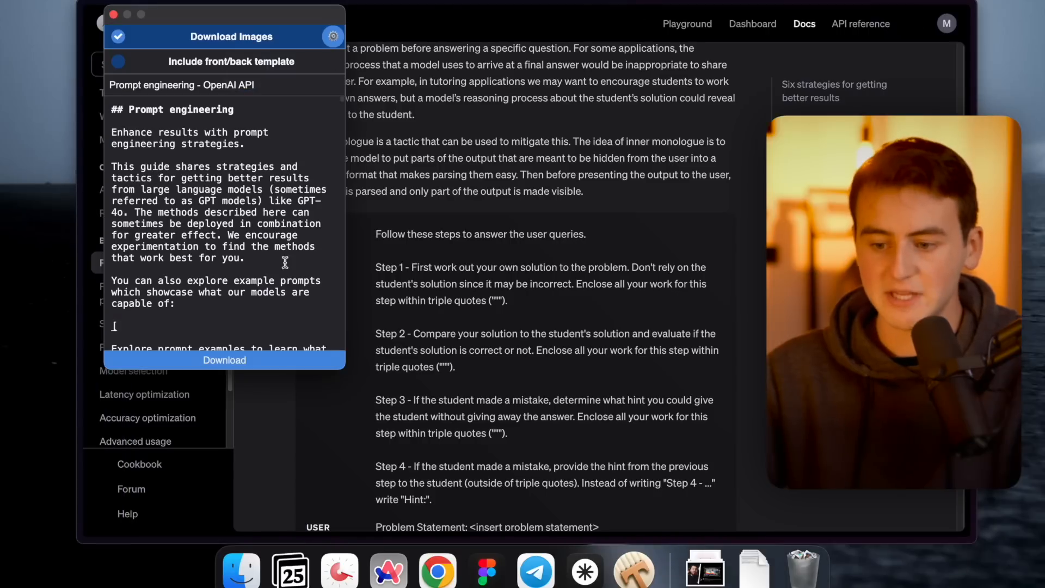
click(225, 360)
Open the downloaded "Prompt engineering - OpenAI API.md" file and read through its strategies and tactics.
click(754, 569)
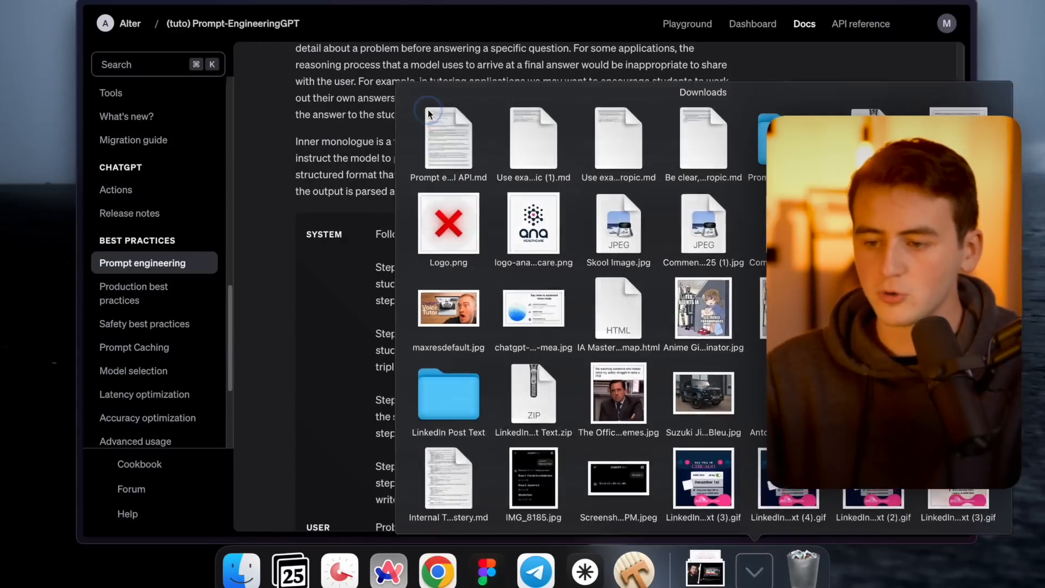
click(428, 111)
scroll(431, 173, down, 20)
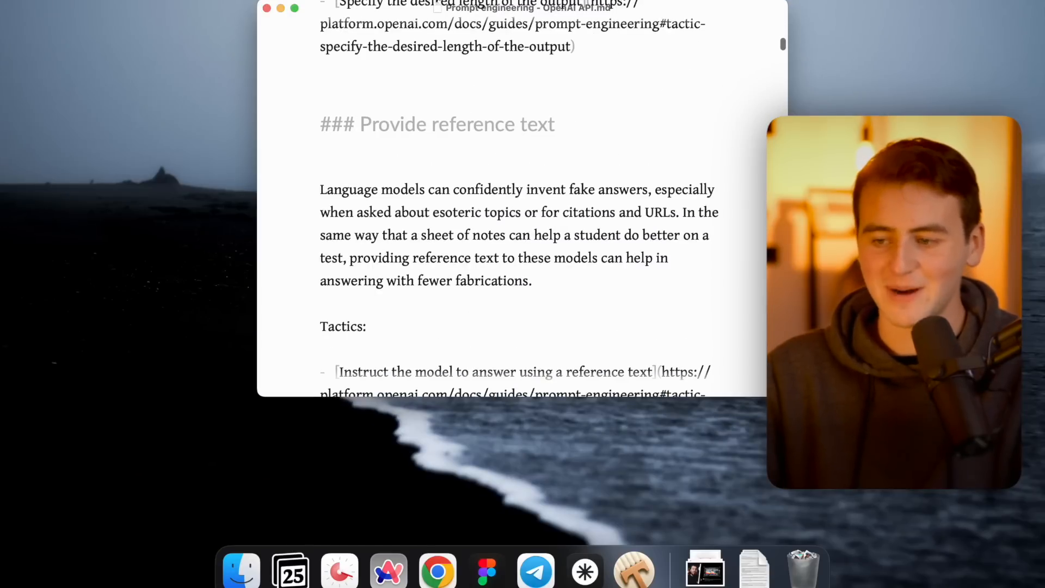
scroll(585, 355, down, 20)
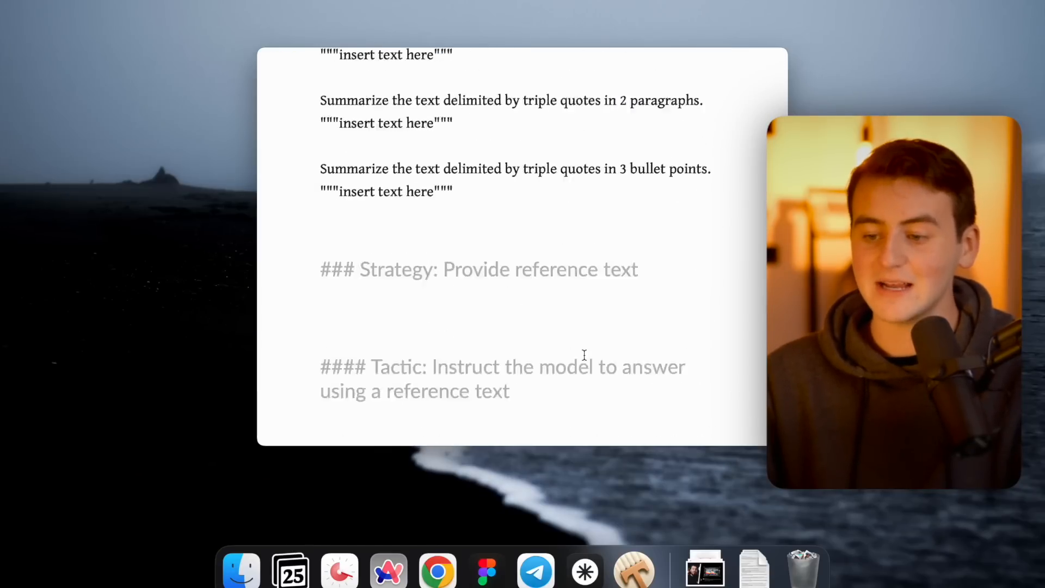
scroll(584, 355, down, 15)
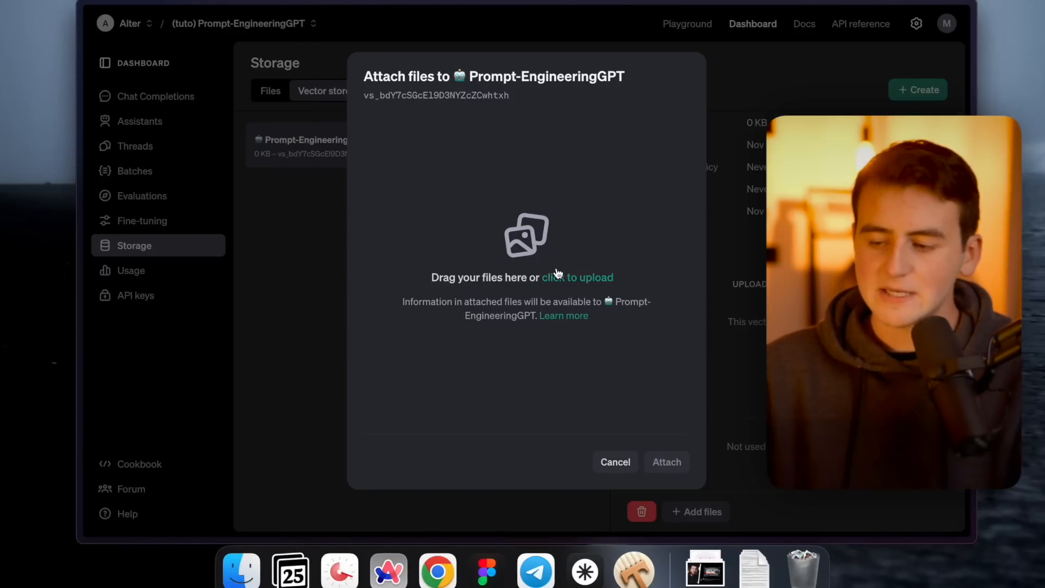
Attach the Anthropic guide Markdown files and all the OpenAI API Markdown files to the Prompt-EngineeringGPT vector store.
click(563, 279)
click(316, 62)
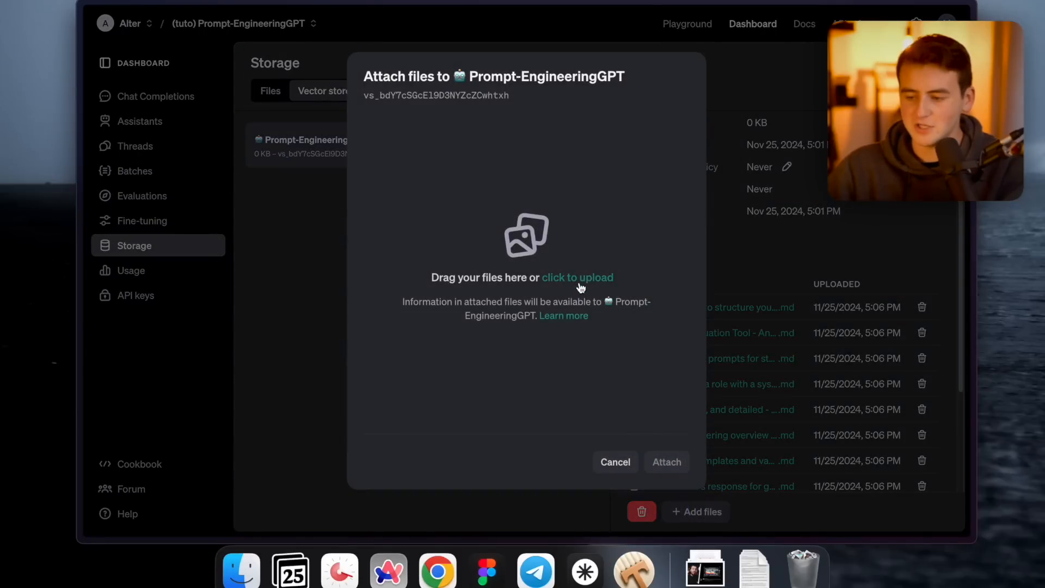
click(581, 278)
click(444, 133)
click(613, 161)
key(super+a)
key(Return)
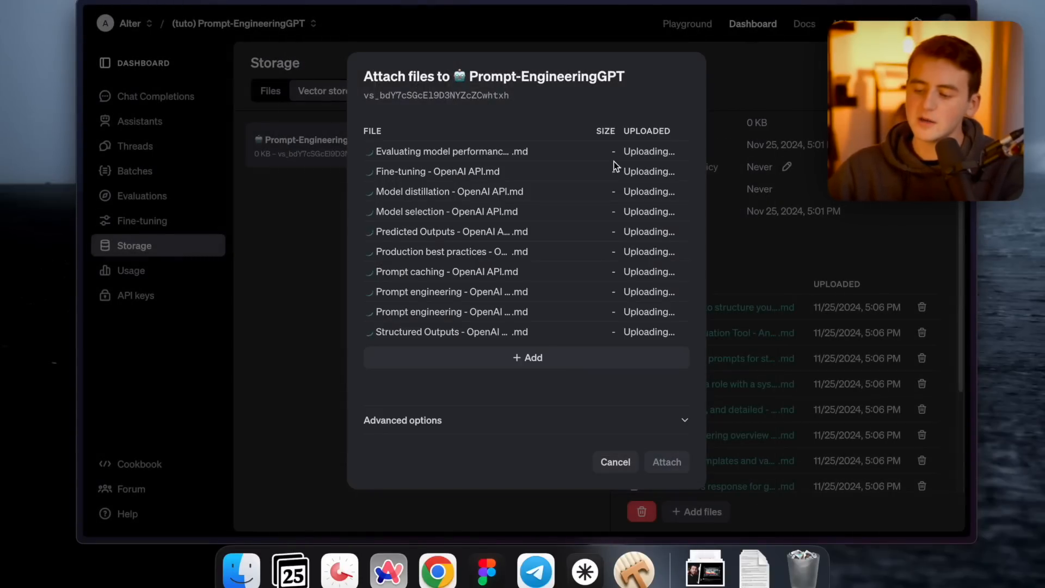
click(667, 462)
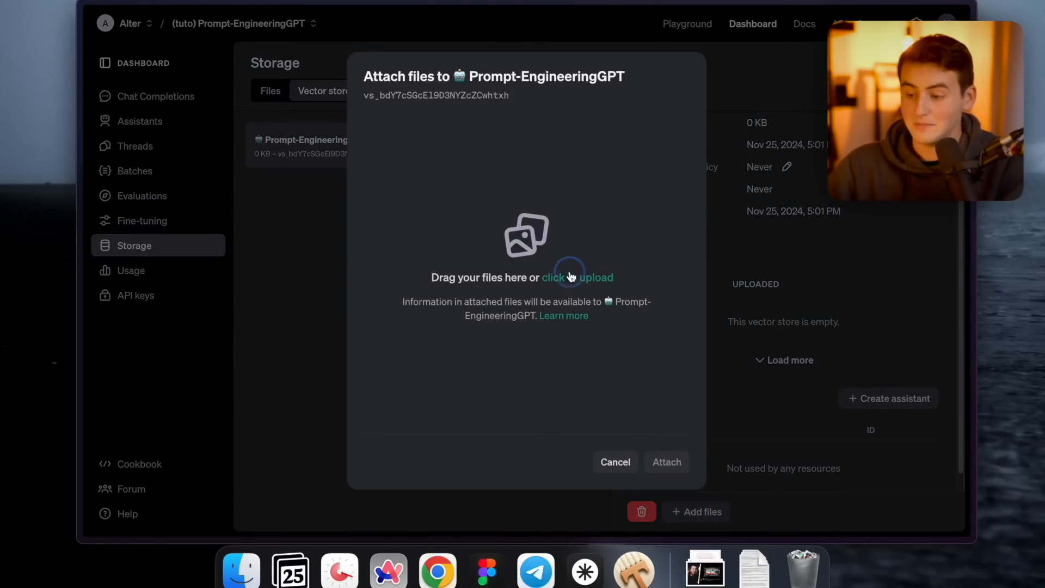
Attach the remaining prompt guide Markdown files, including prompts-basic-usage.md, prompts-miscellaneous.md, prompts-reliability.md and prompts-applications.md, to the vector store.
click(571, 277)
click(437, 153)
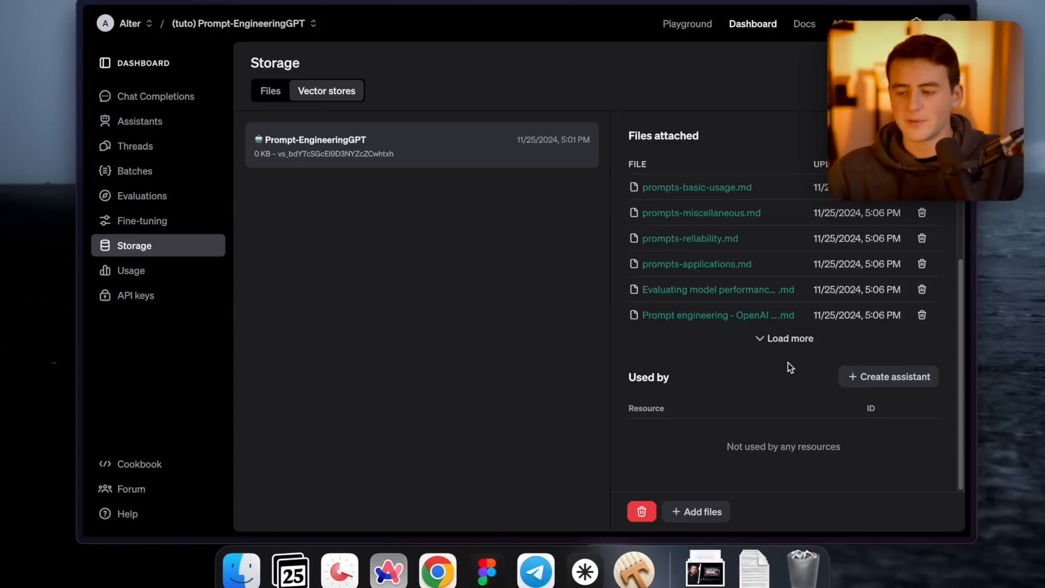
Load more of the files attached to the Prompt-EngineeringGPT vector store and return to the store's details.
click(757, 339)
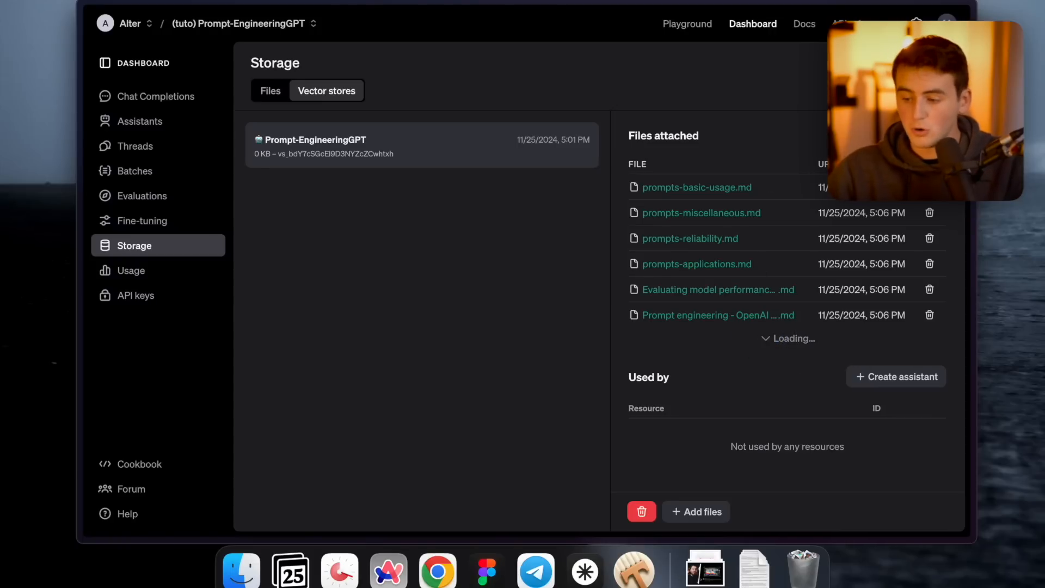
click(360, 157)
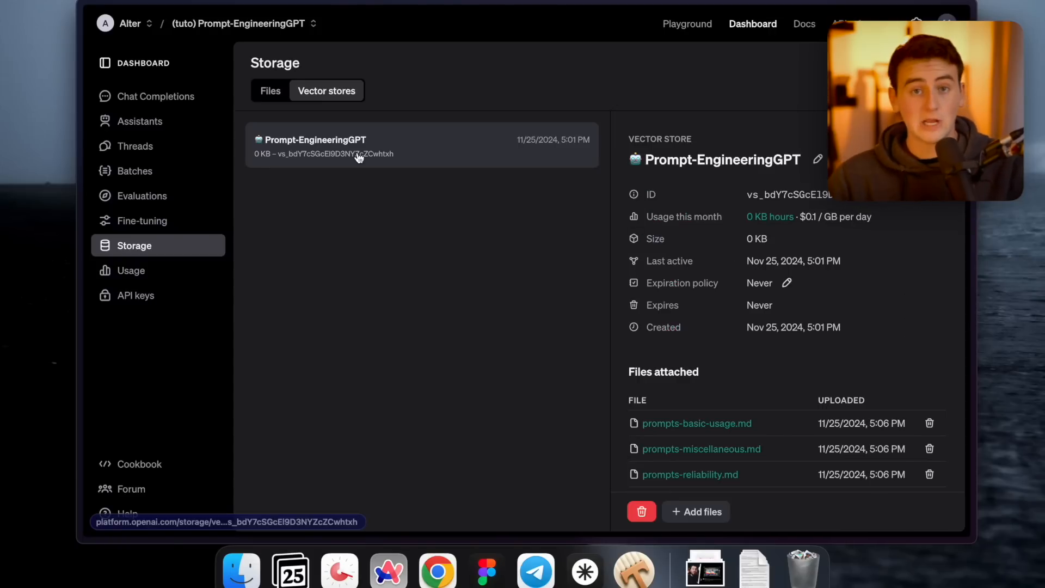
Attach the existing Prompt-EngineeringGPT vector store, found by its vector store ID, to the PromptEngineeringGPT assistant's file search in the Playground.
click(688, 24)
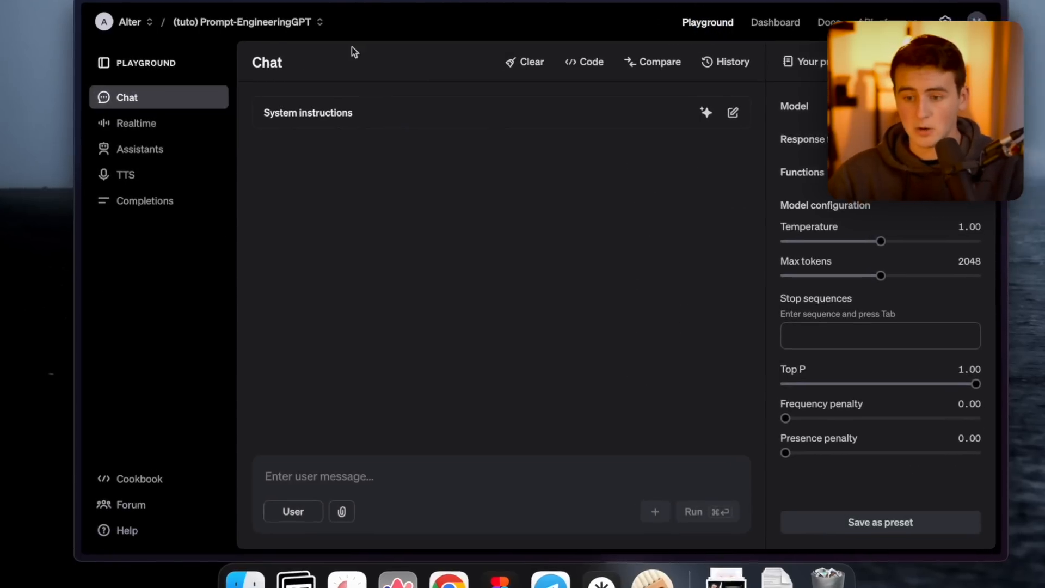
click(130, 153)
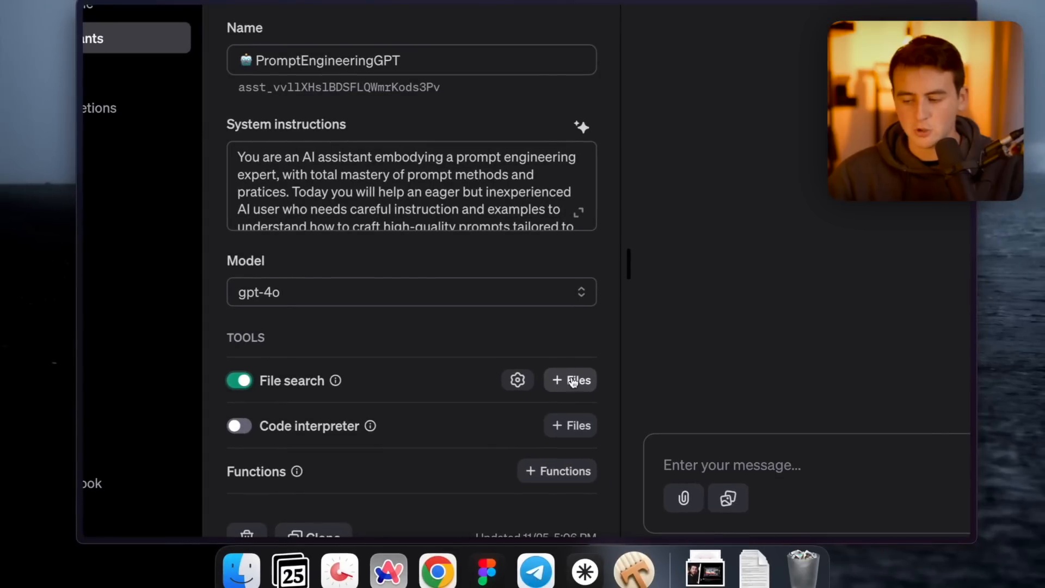
click(579, 390)
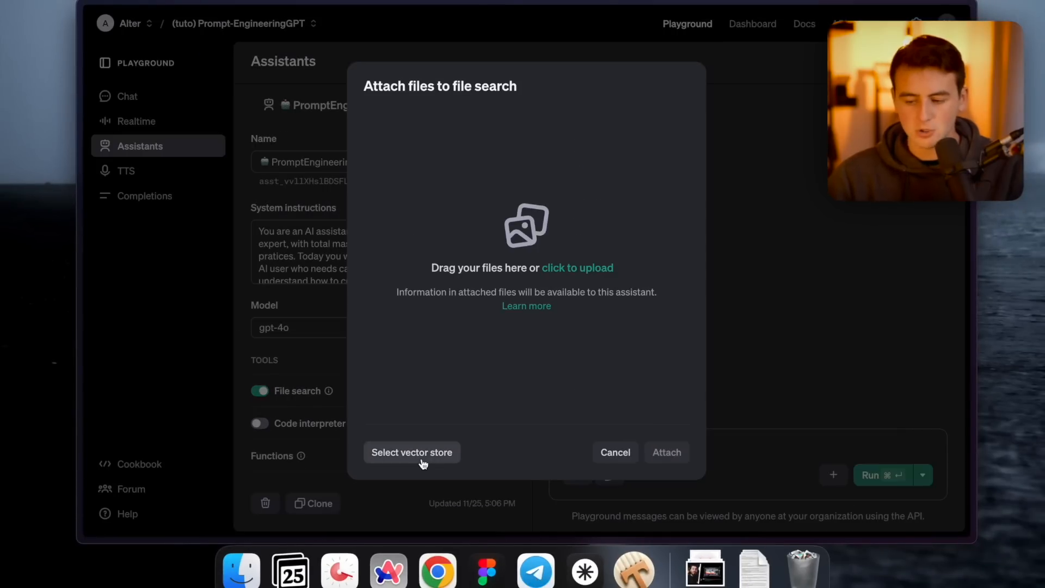
click(423, 462)
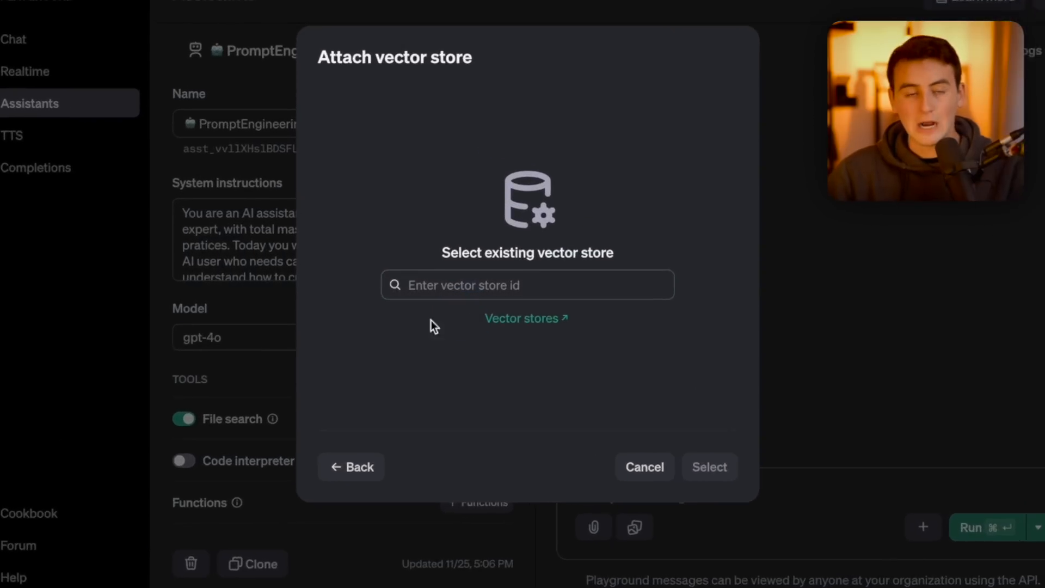
click(527, 322)
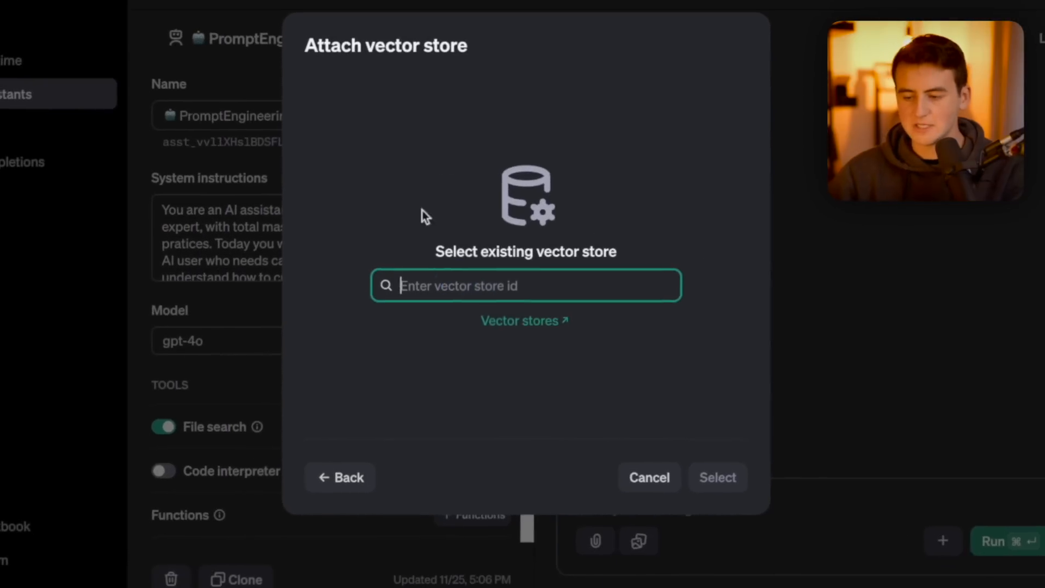
text(vs_bdY7cSGcEI9D3NYZcZCwhtxh)
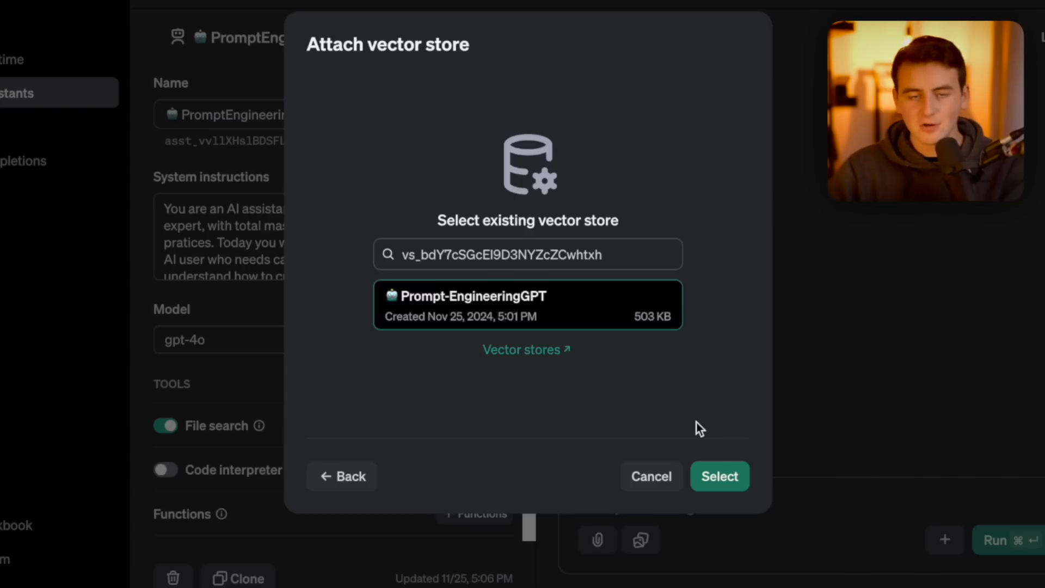
click(715, 473)
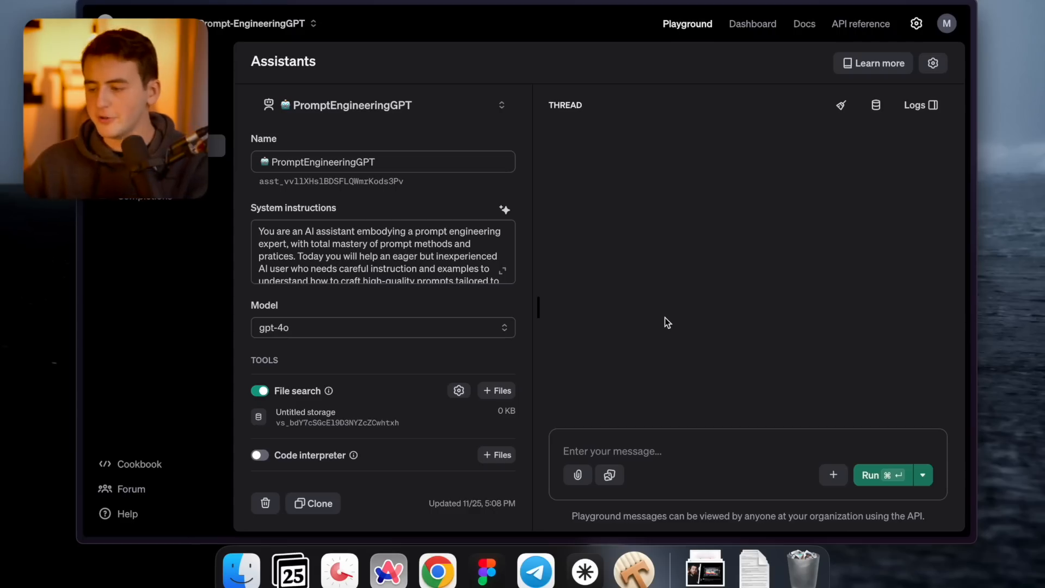
Ask the PromptEngineeringGPT assistant a French question beginning with "Comment" about prompting and read through its answer.
click(612, 441)
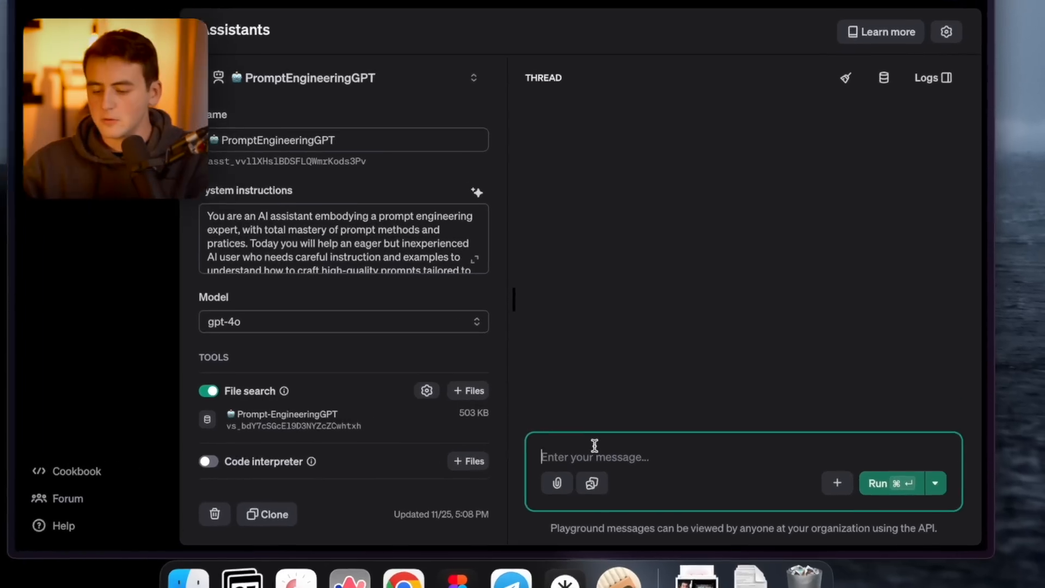
text(Comment)
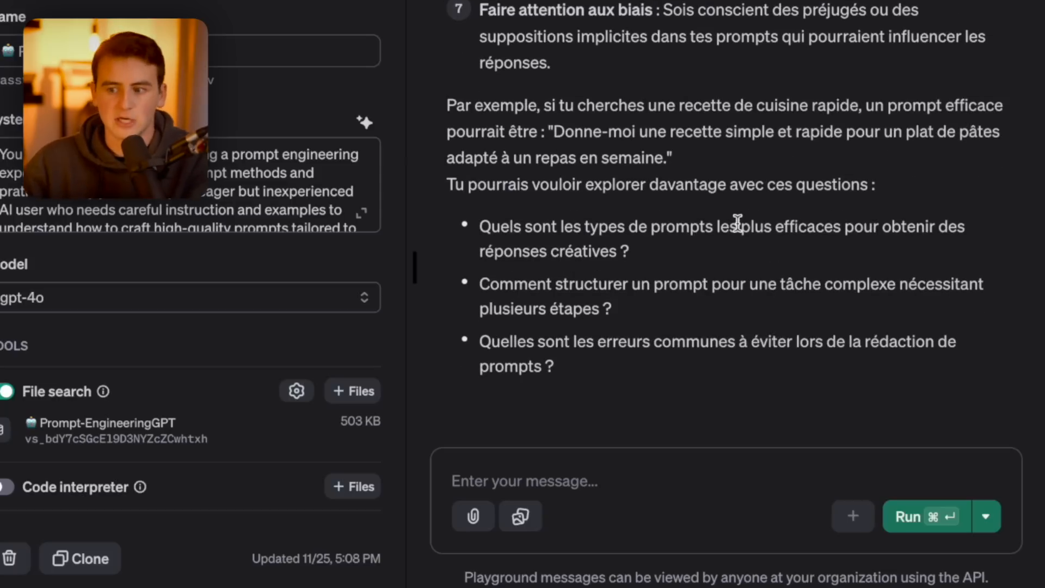
scroll(738, 223, up, 10)
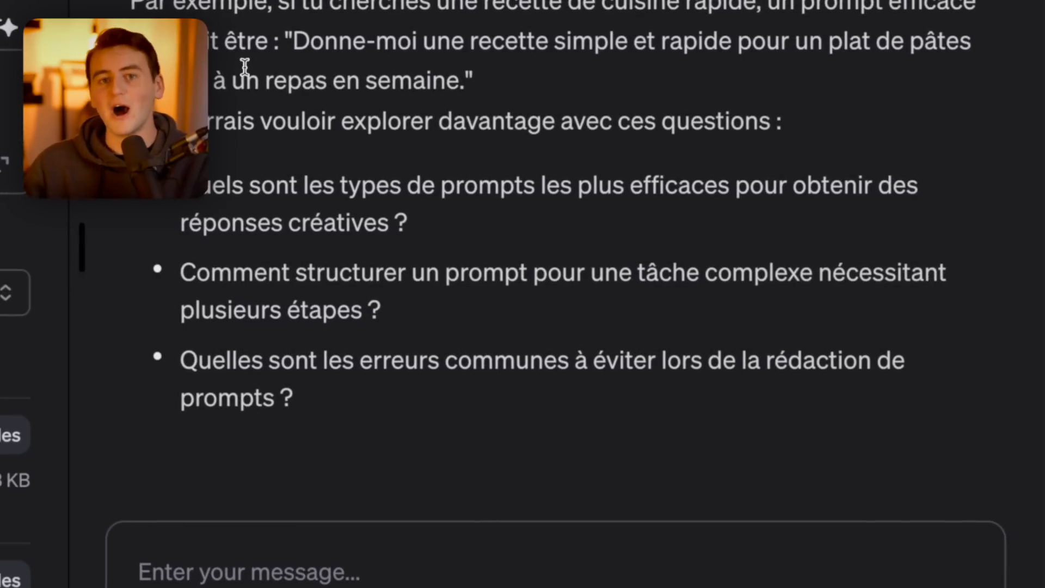
Send the assistant its suggested follow-up "Quels sont les types de prompts les plus efficaces pour obtenir des réponses créatives ?" and review the reply.
triple_click(276, 221)
key(super+c)
click(243, 574)
key(super+v)
key(super+Return)
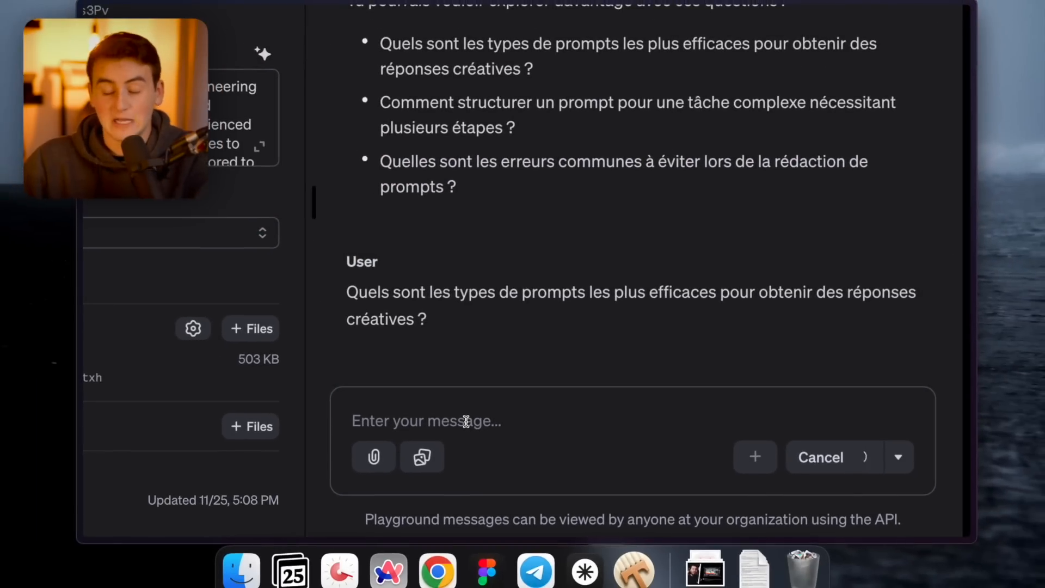
drag(387, 77, 561, 73)
drag(391, 207, 549, 147)
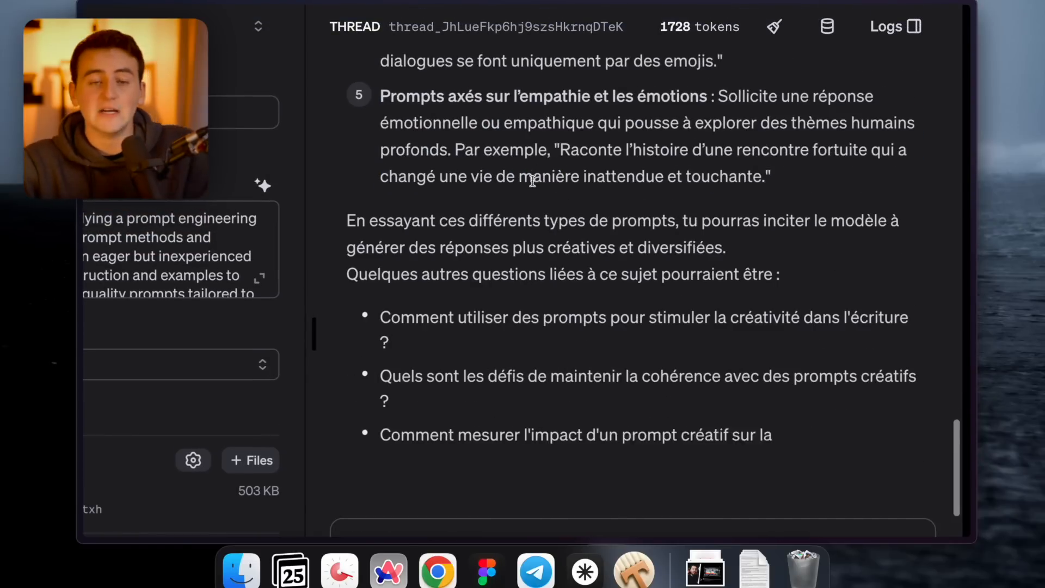